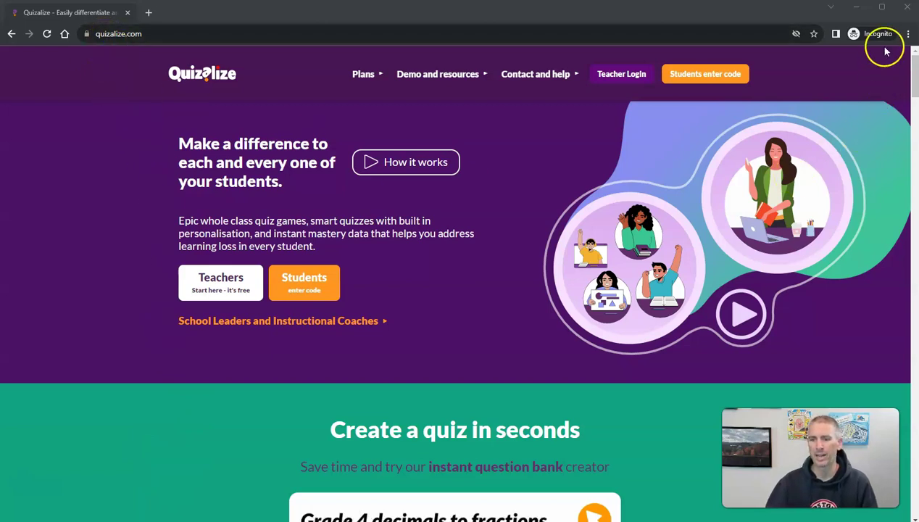
Go to Quizalize's Resources page from the top navigation bar
left_click(857, 9)
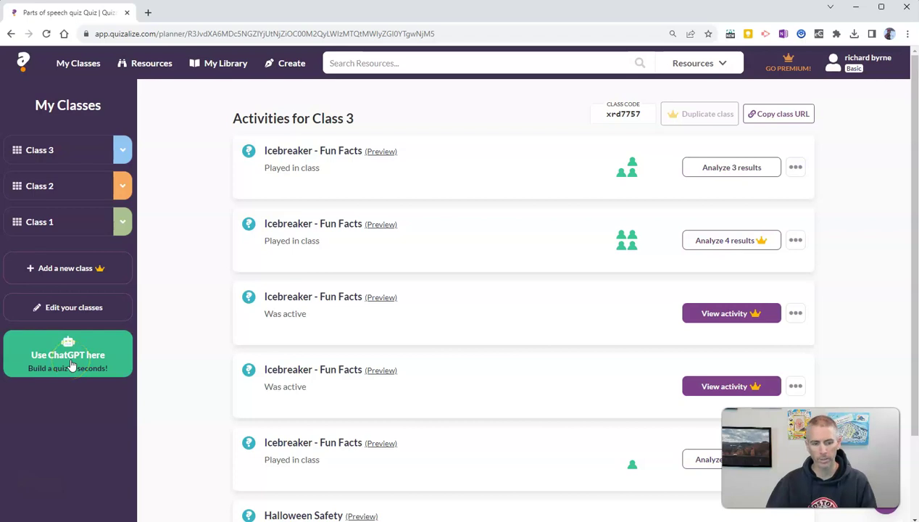
left_click(148, 64)
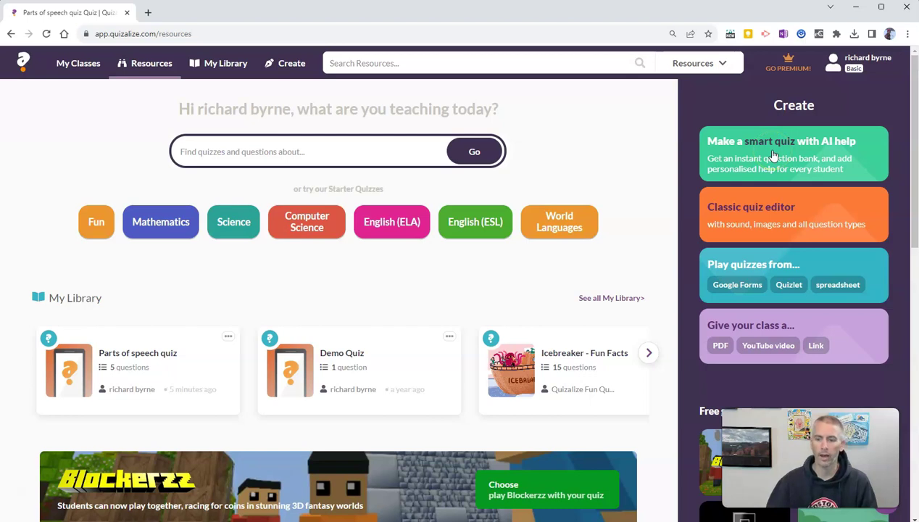
Start the AI quiz maker and ask ChatGPT for a 'Parts of speech quiz'
left_click(773, 155)
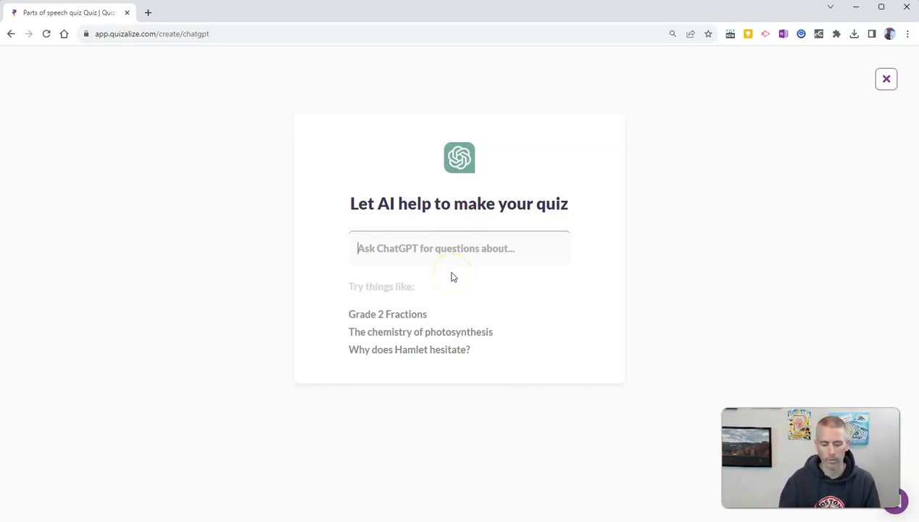
type("Parts of speech quiz")
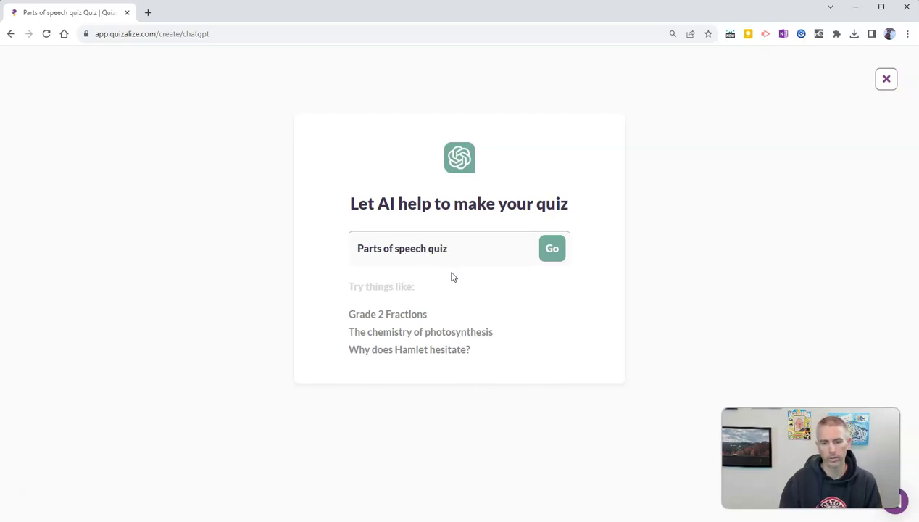
key("Return")
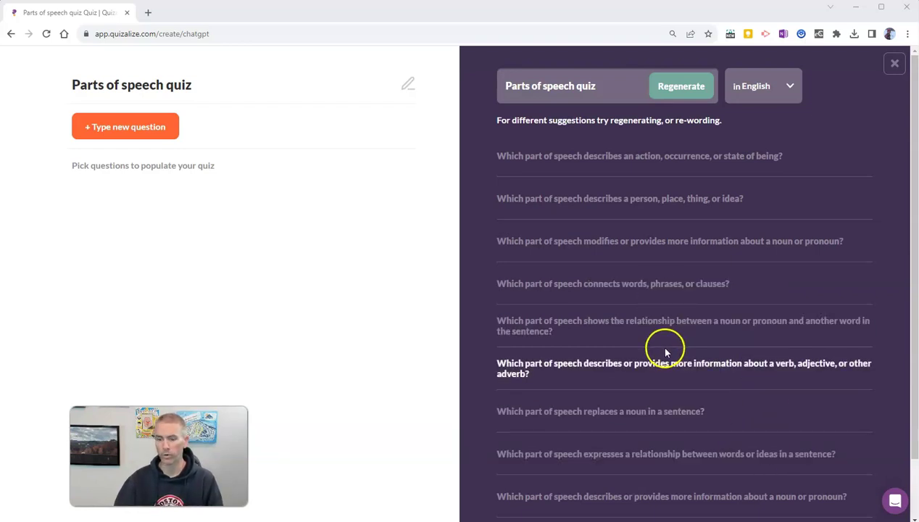
Scroll through the finished list of suggested parts-of-speech questions
scroll(665, 351, "down", 1)
scroll(665, 353, "up", 1)
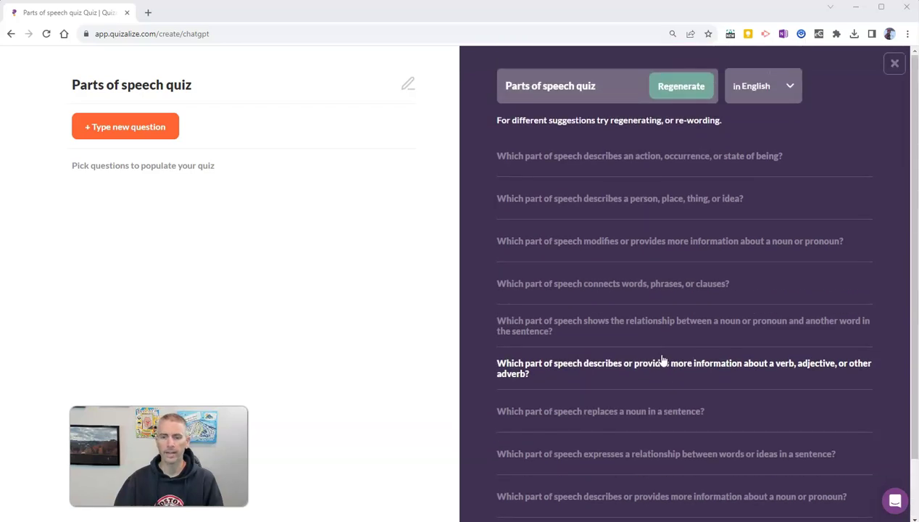
Add the Noun (person, place, thing, or idea) and Conjunction suggested questions to the quiz
left_click(619, 200)
left_click(611, 203)
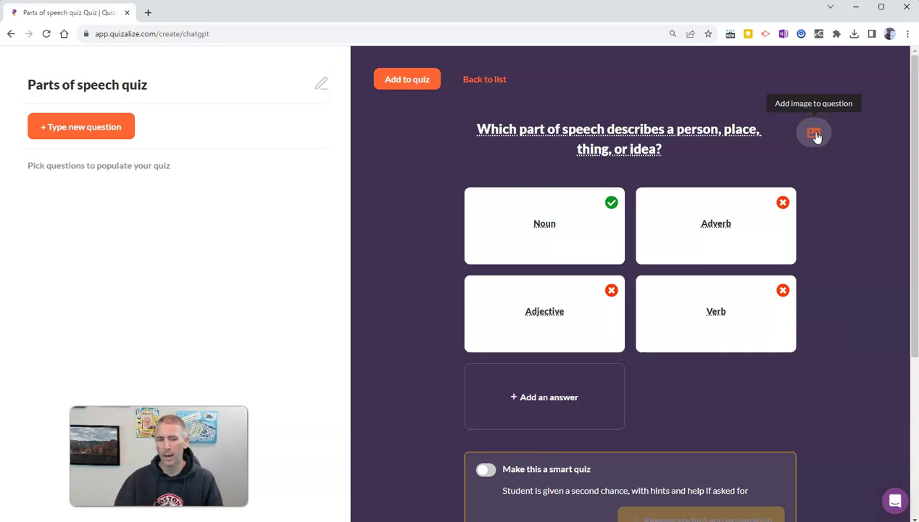
left_click(418, 80)
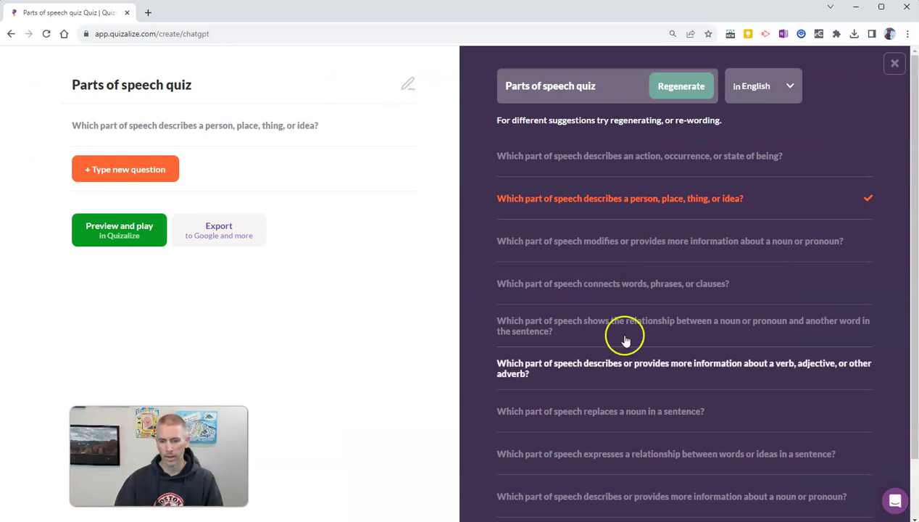
left_click(628, 283)
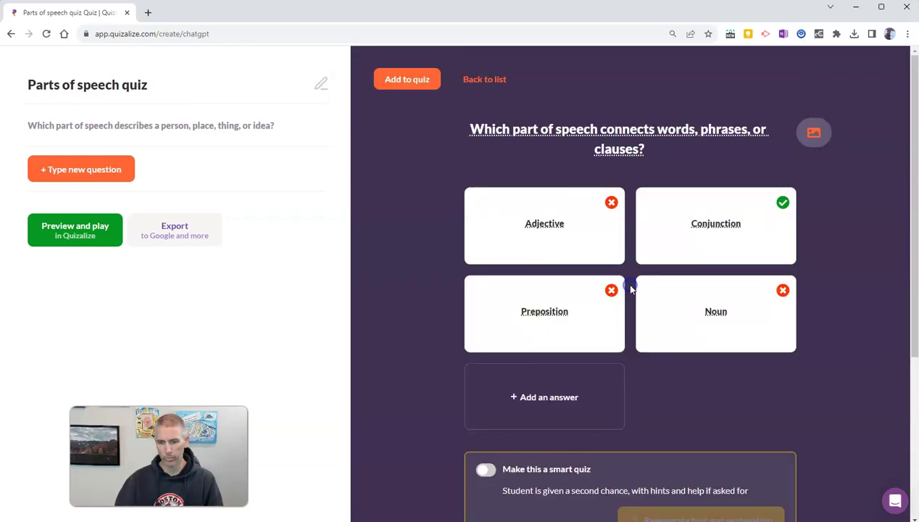
left_click(407, 79)
Add the replaces-a-noun, expresses-a-relationship and modifies-a-noun questions to the quiz
left_click(618, 415)
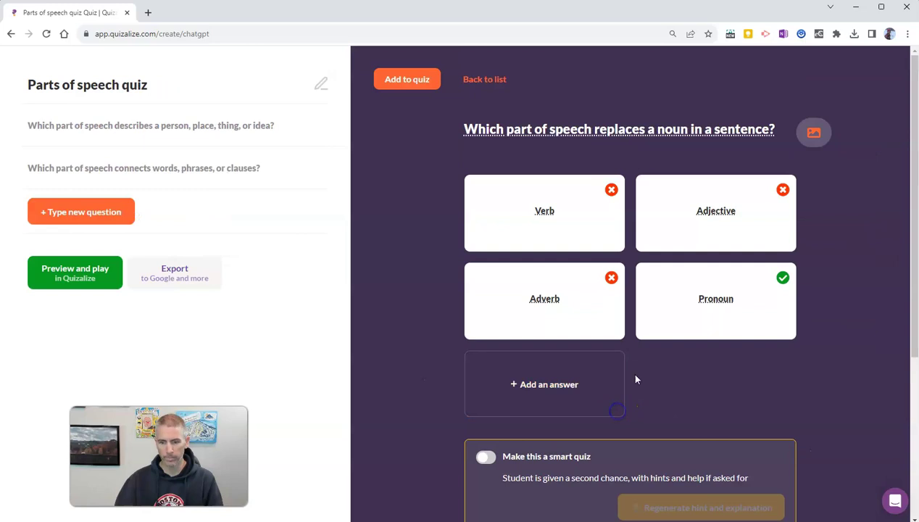
left_click(408, 80)
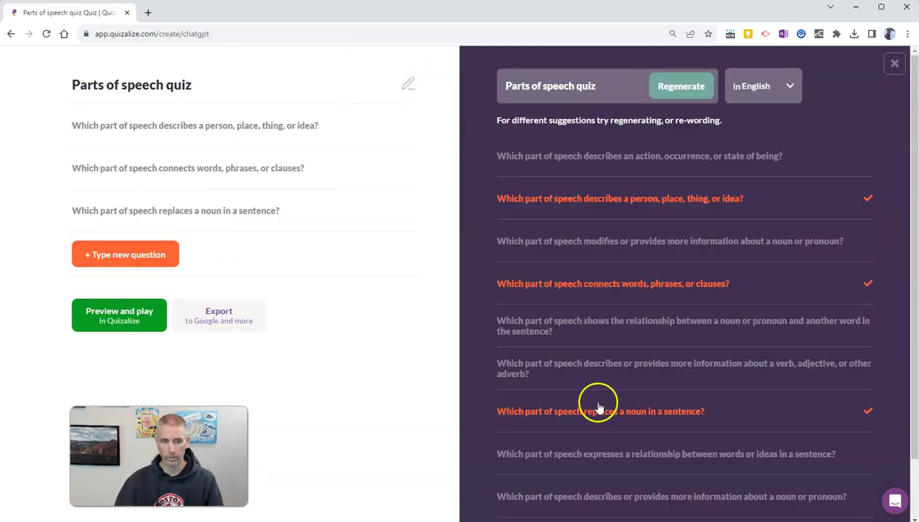
left_click(614, 456)
left_click(399, 81)
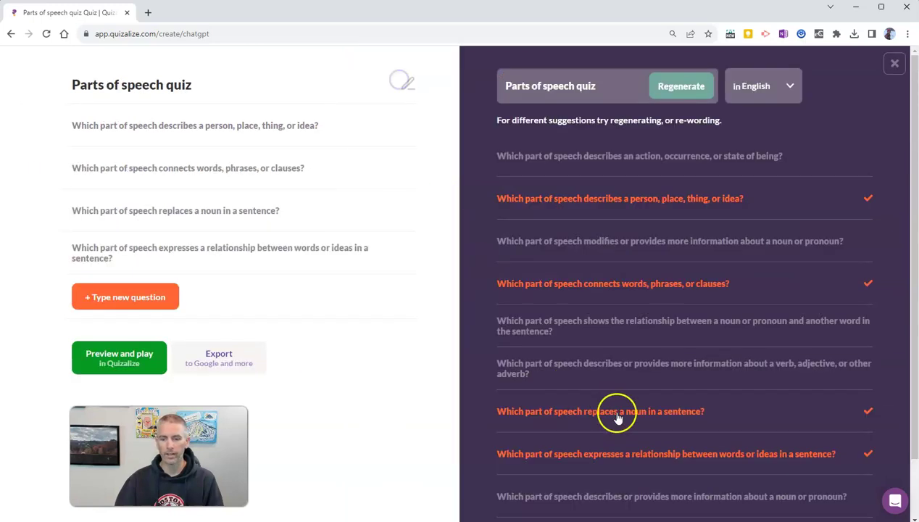
left_click(586, 241)
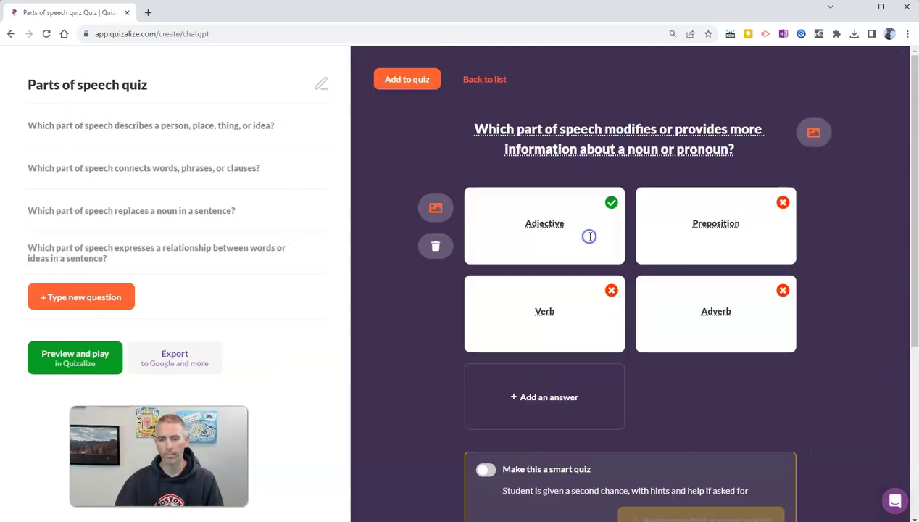
left_click(406, 80)
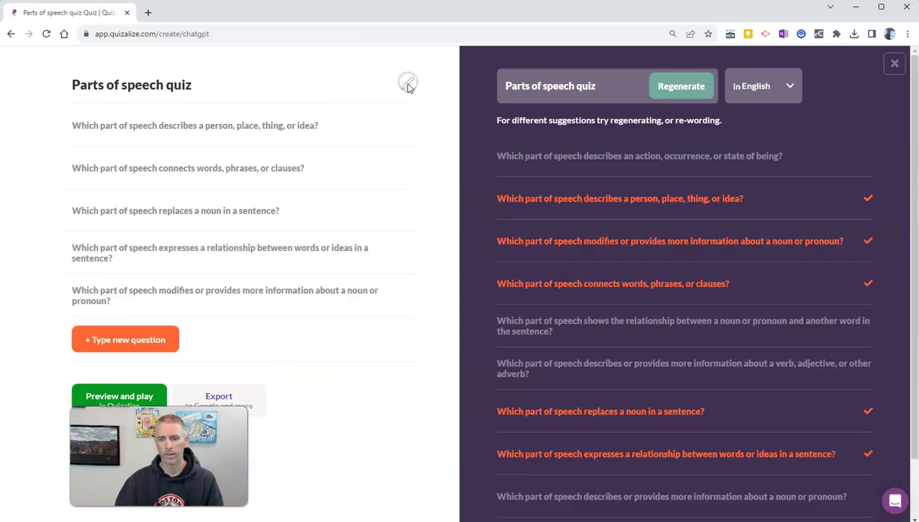
left_click(190, 302)
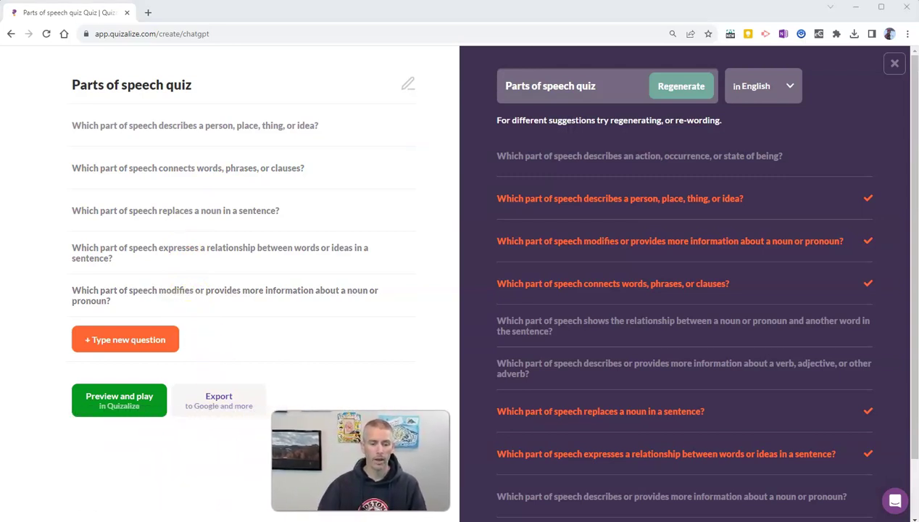
Open the Parts of speech quiz's preview page and pick Hoopzz Solo from the solo games
left_click(126, 409)
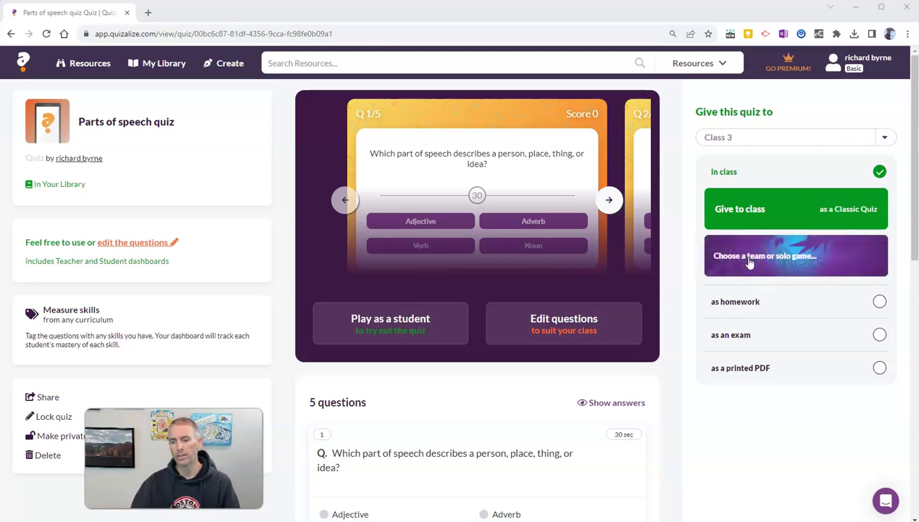
left_click(750, 263)
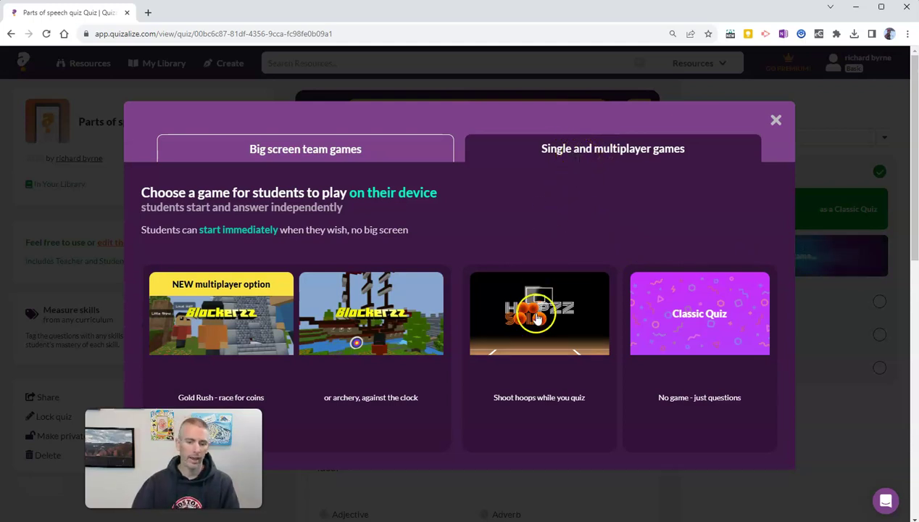
left_click(552, 348)
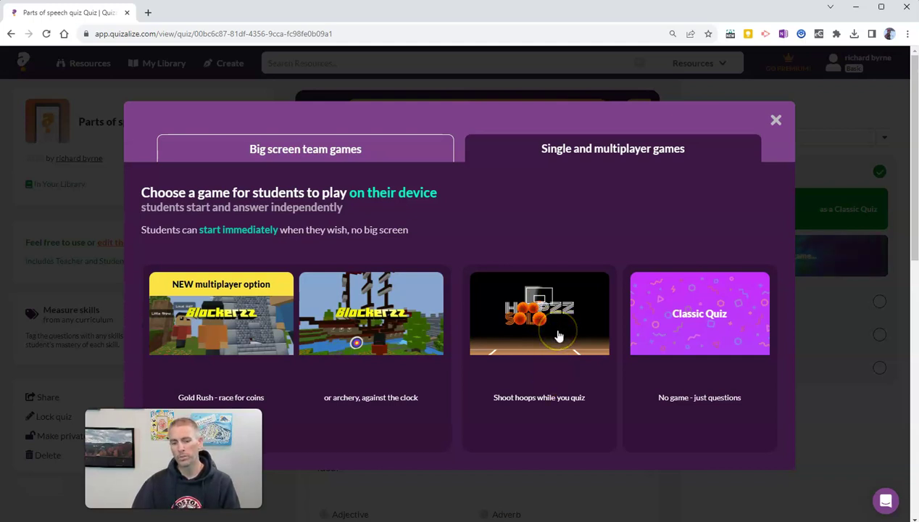
left_click(559, 335)
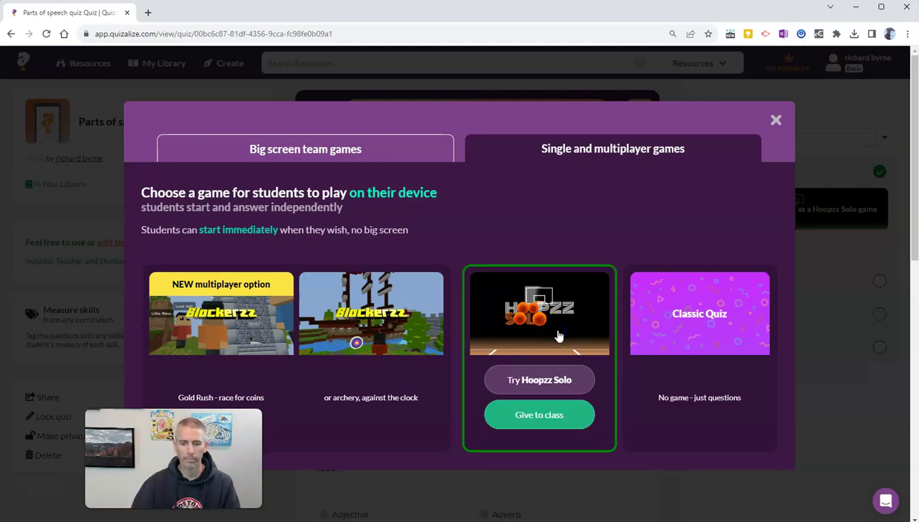
Launch Hoopzz Solo on Easy, answer question 1 with Noun, and shoot at the hoop
left_click(548, 382)
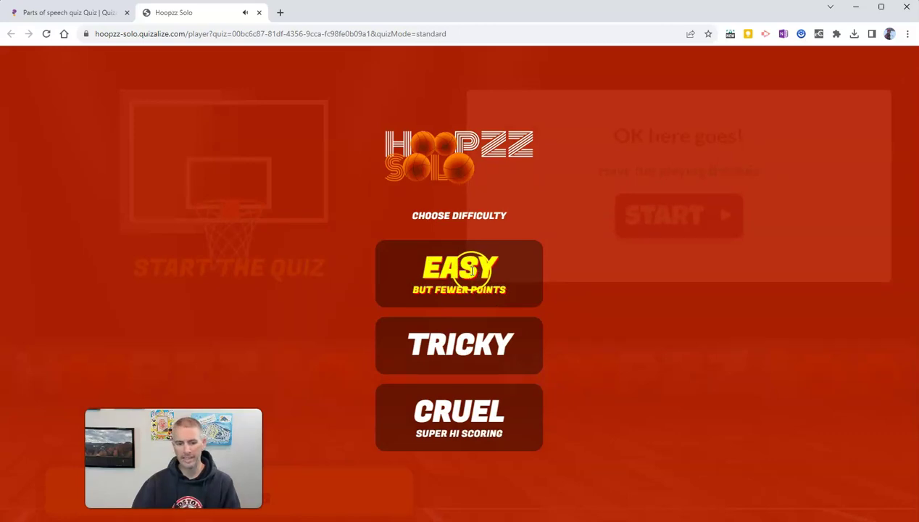
left_click(472, 269)
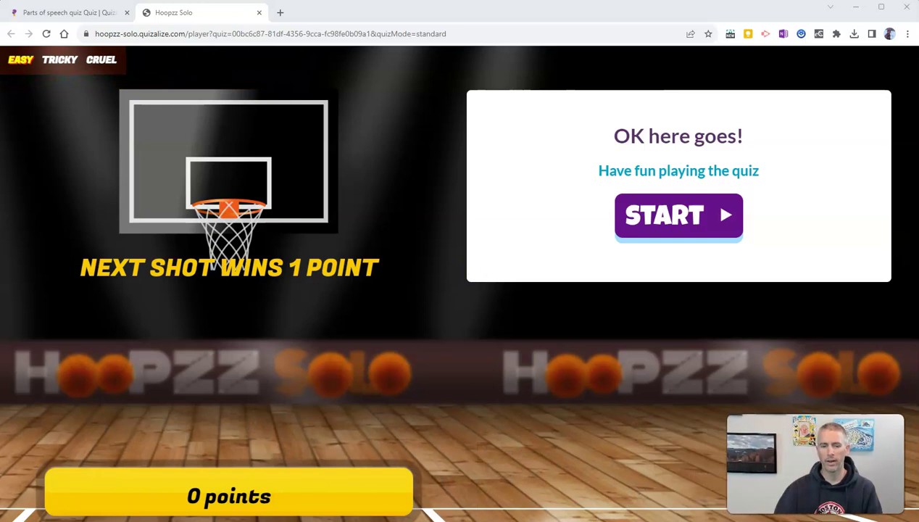
left_click(676, 227)
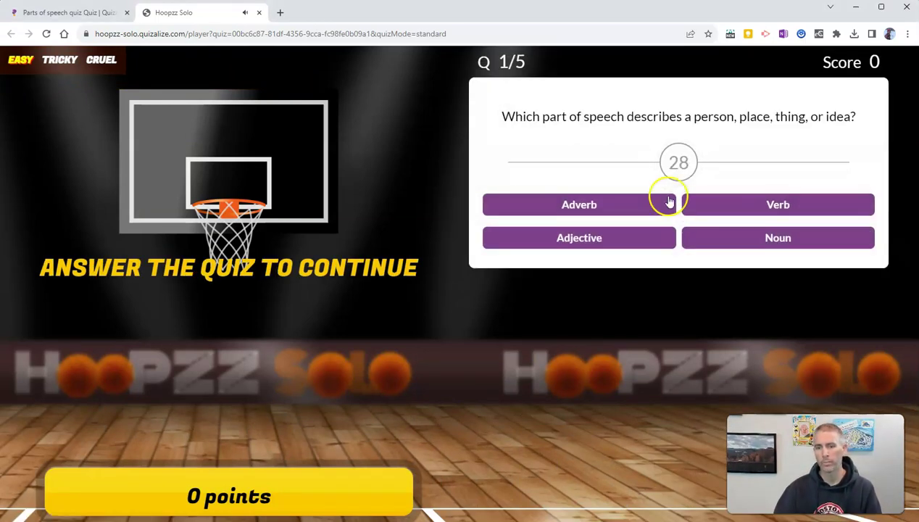
left_click(782, 244)
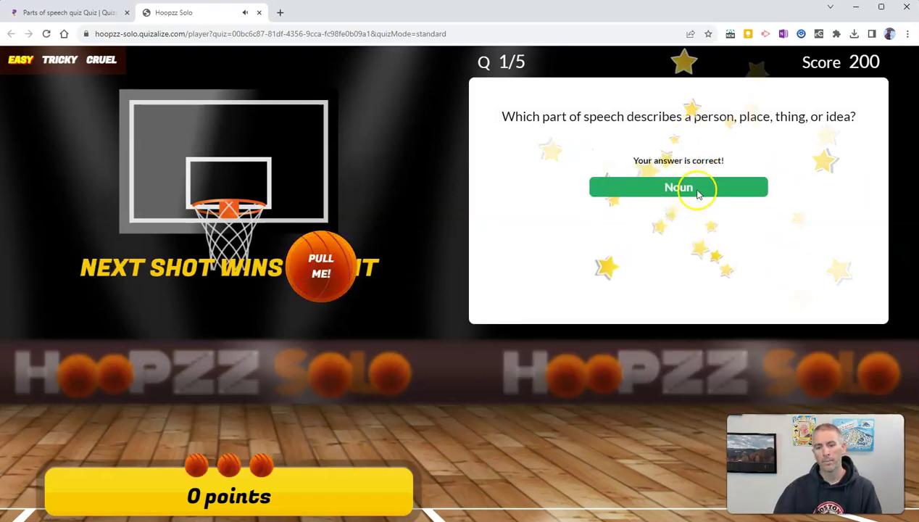
left_click_drag(319, 270, 391, 347)
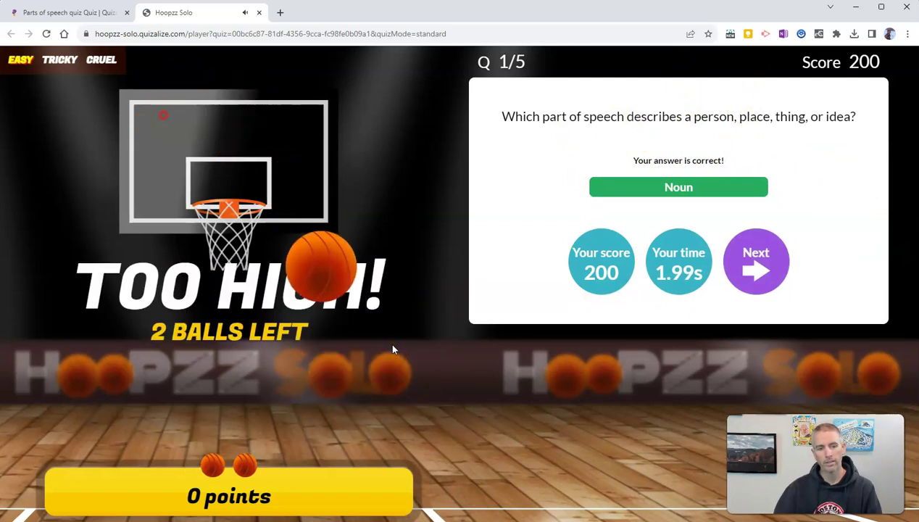
left_click_drag(321, 266, 378, 337)
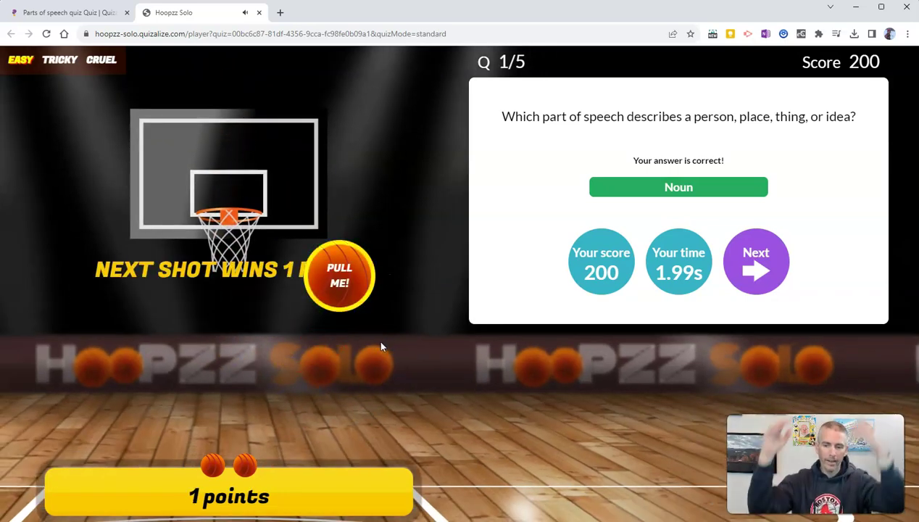
Answer question 2 with Conjunction and shoot the ball for a second basket
left_click(751, 261)
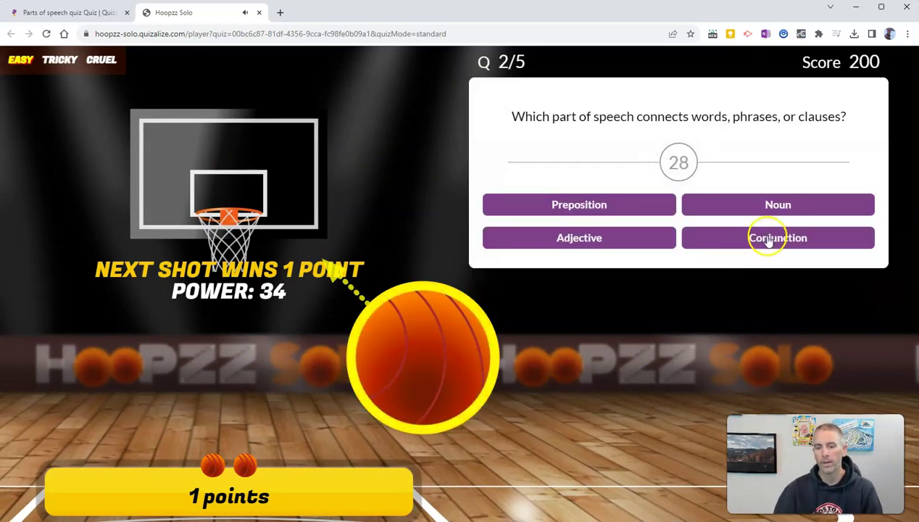
left_click(769, 239)
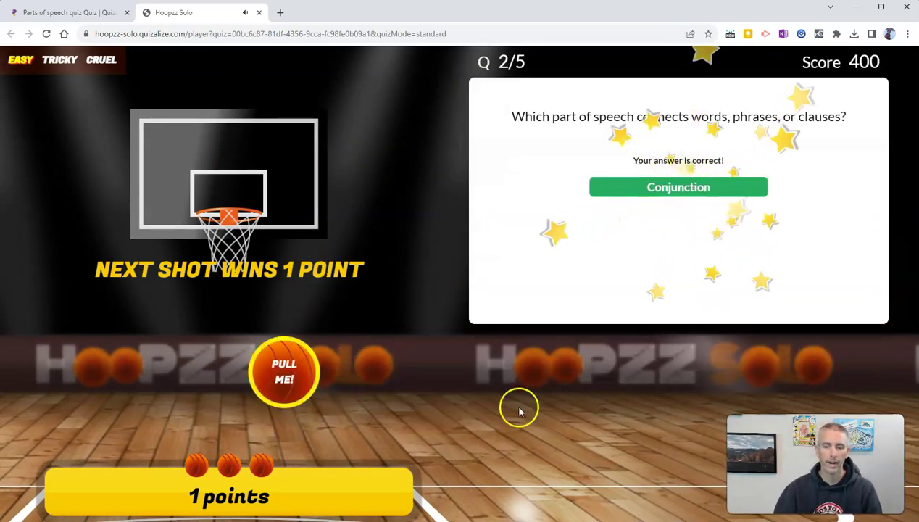
left_click_drag(284, 371, 320, 448)
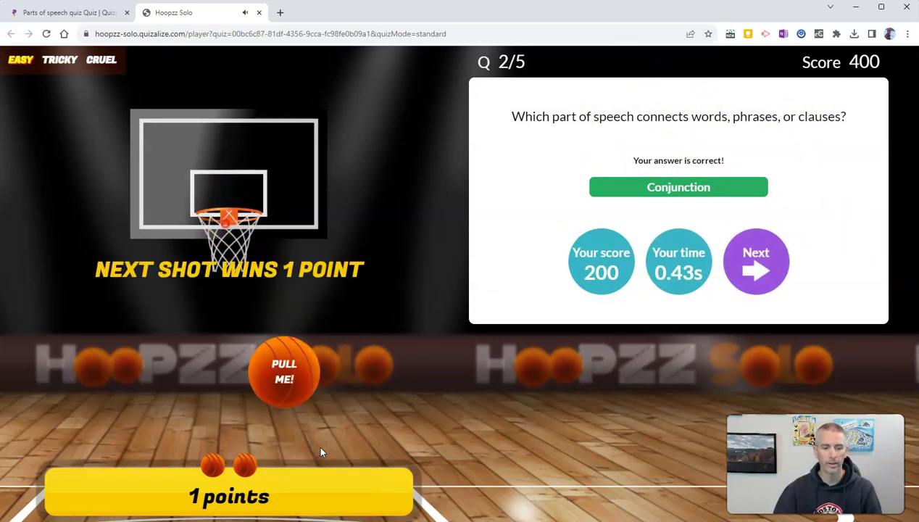
mouse_move(284, 373)
left_mouse_down()
mouse_move(303, 392)
mouse_move(328, 456)
mouse_move(267, 427)
mouse_move(342, 454)
mouse_move(346, 480)
left_mouse_up()
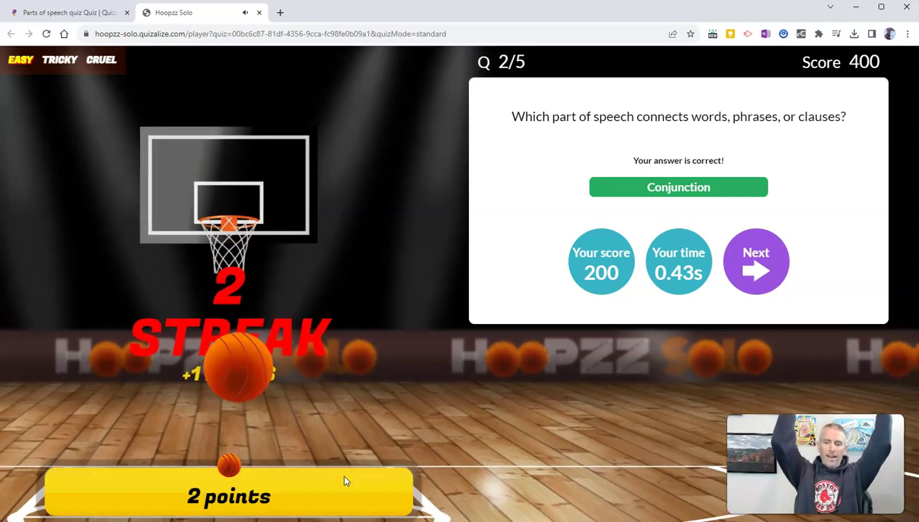
left_click_drag(345, 480, 328, 241)
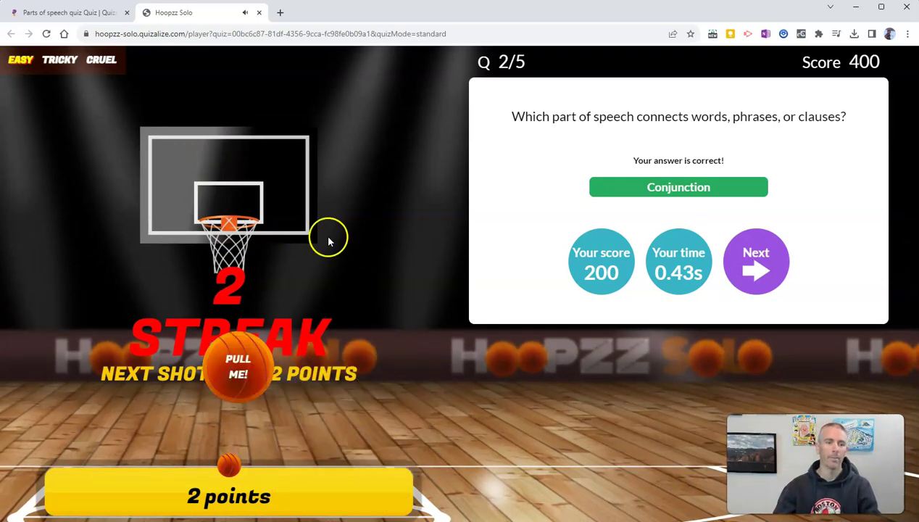
Switch back to the 'Parts of speech quiz' browser tab
left_click(54, 13)
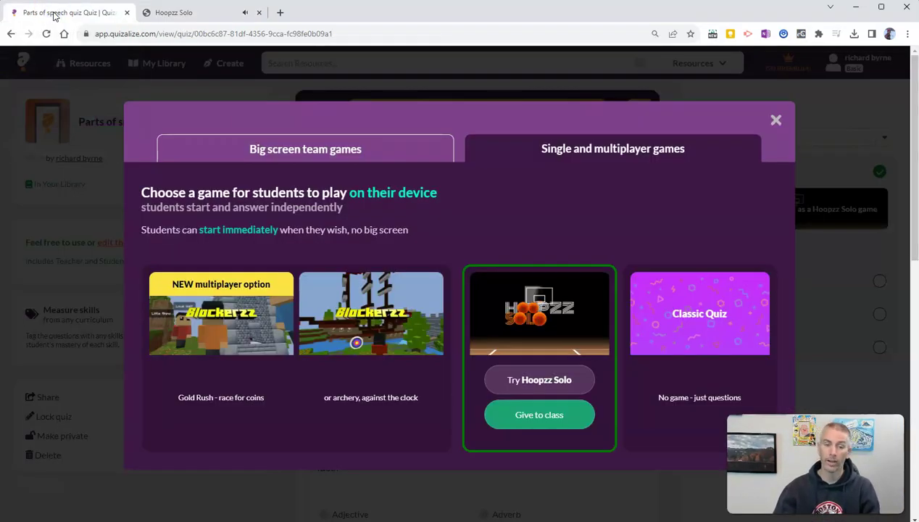